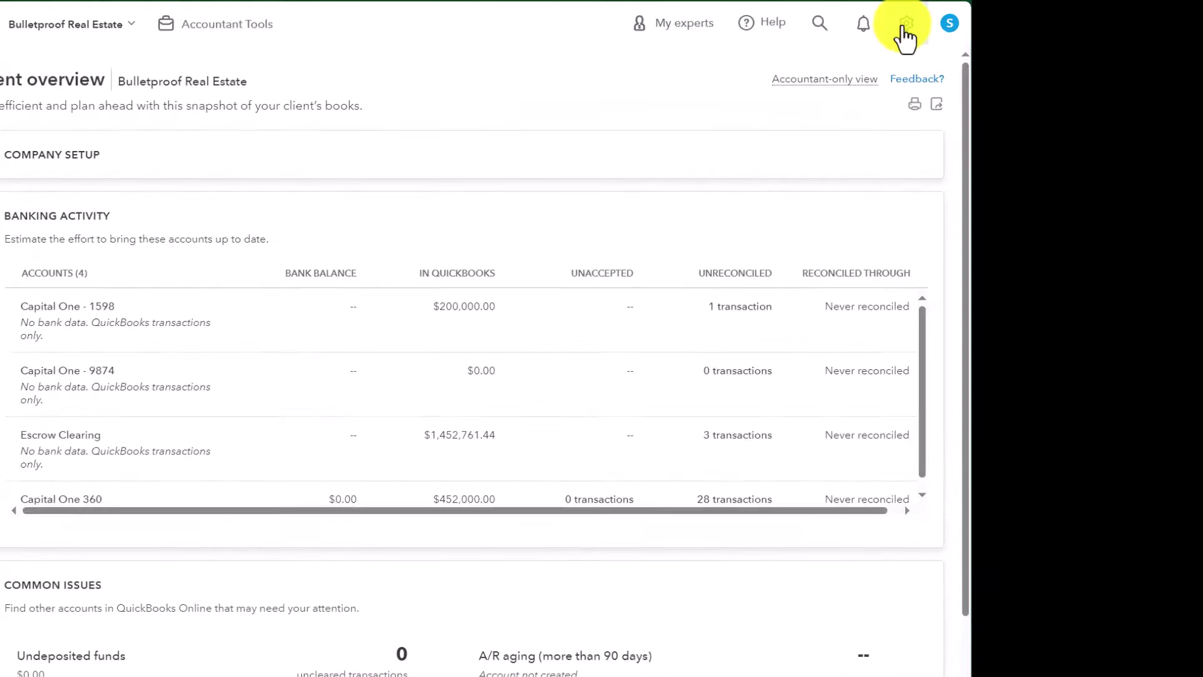
- Open Account and Settings from the gear menu to view the company name, type and addresses
click(986, 17)
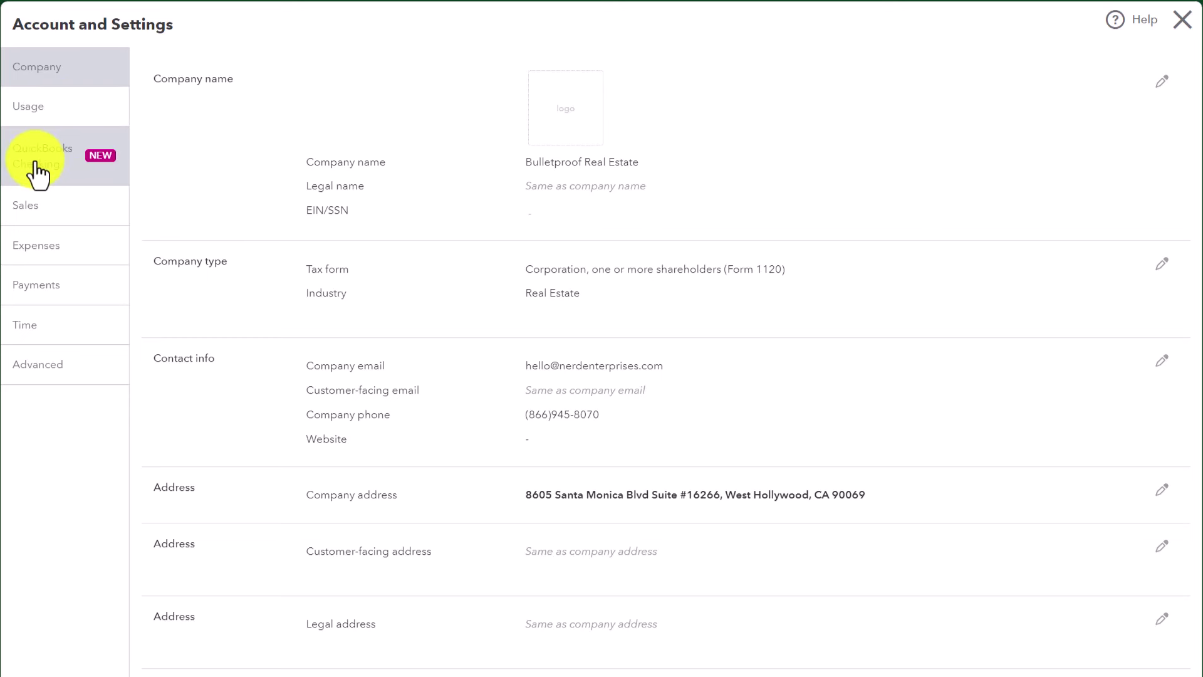
- Review the Sales and Expenses preferences, opening the Bills and expenses section
click(32, 205)
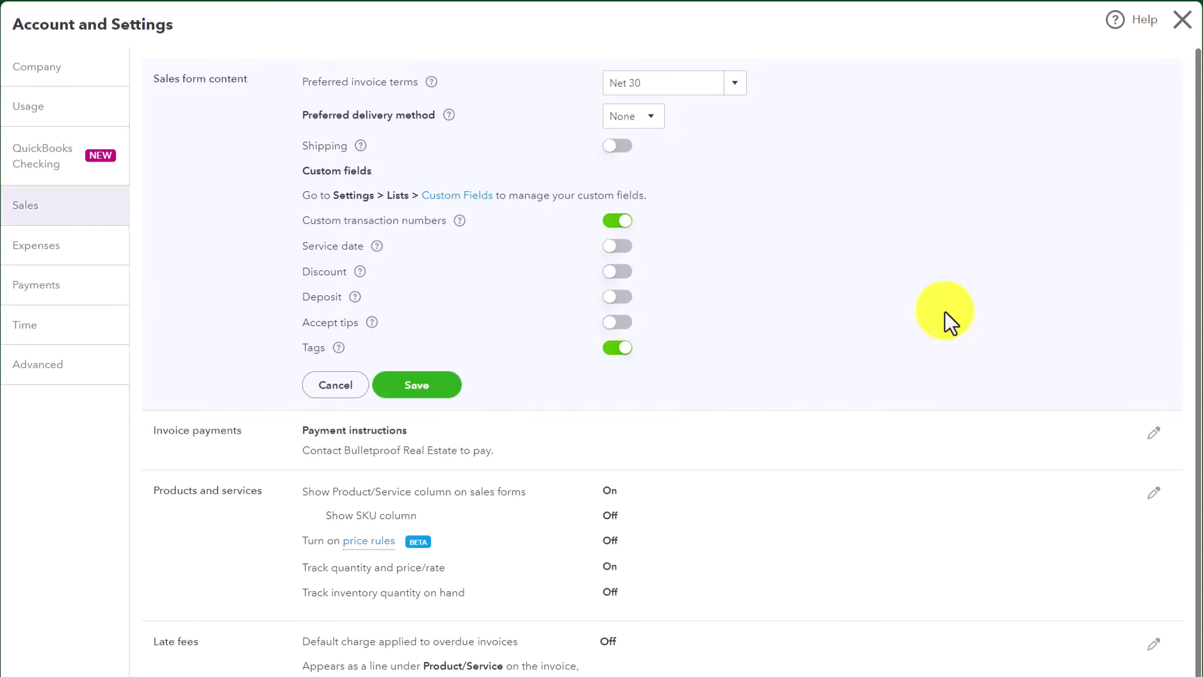
click(55, 249)
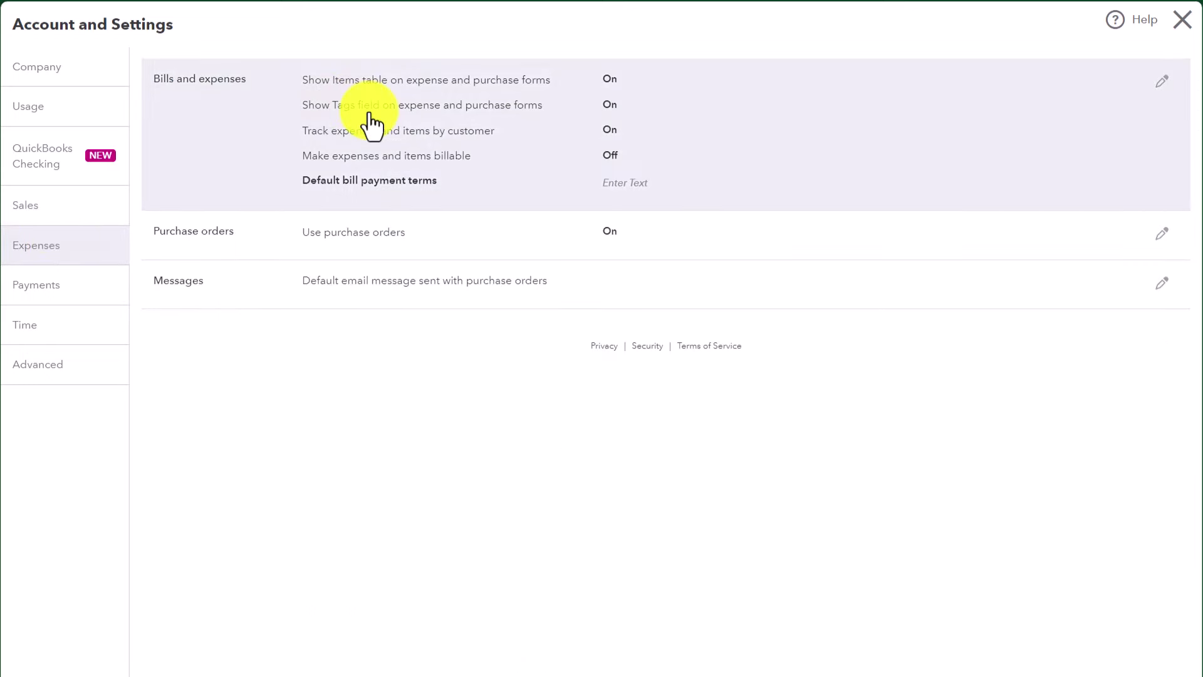
click(371, 124)
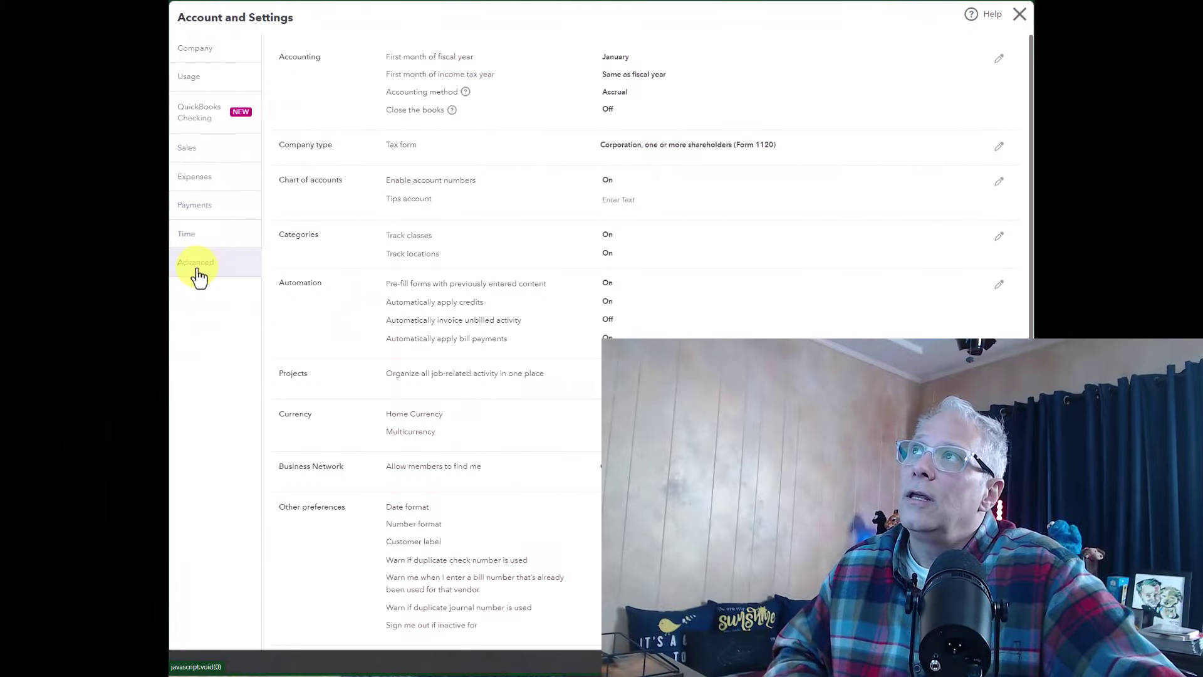
- Check the Accounting options, then close Account and Settings to return to the Client overview
click(510, 74)
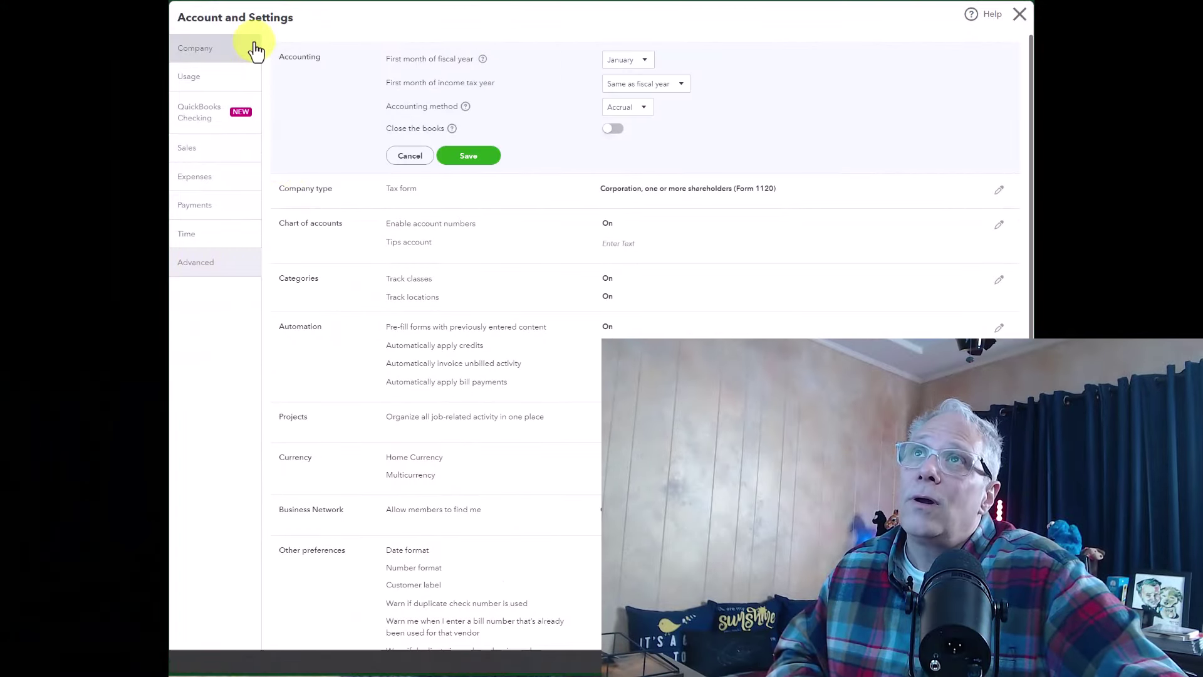
click(1019, 15)
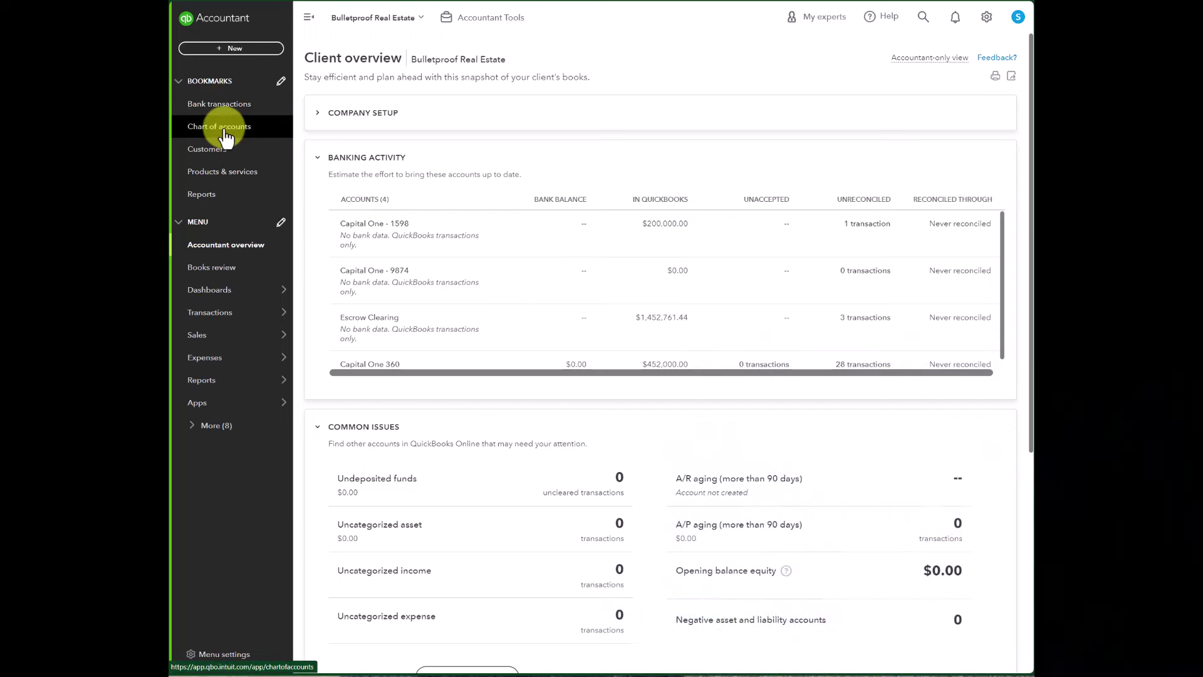
- Open the Chart of accounts and scroll through the numbered bank, fixed asset and liability accounts
click(226, 127)
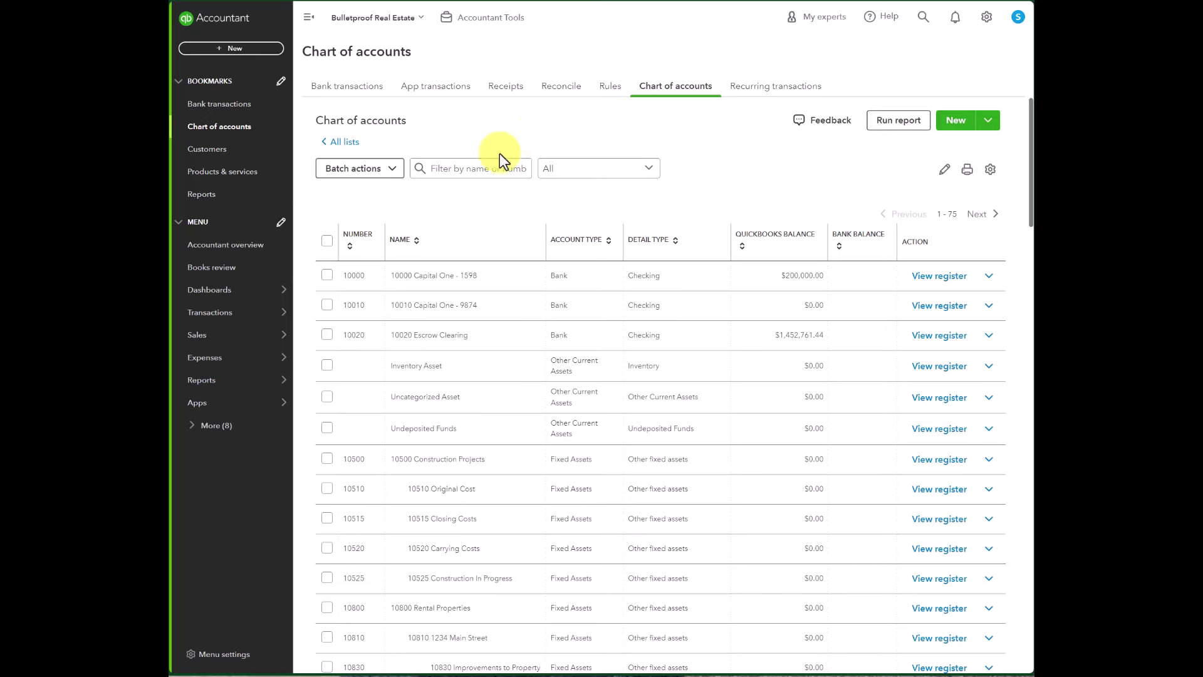
scroll(602, 327, down, 3)
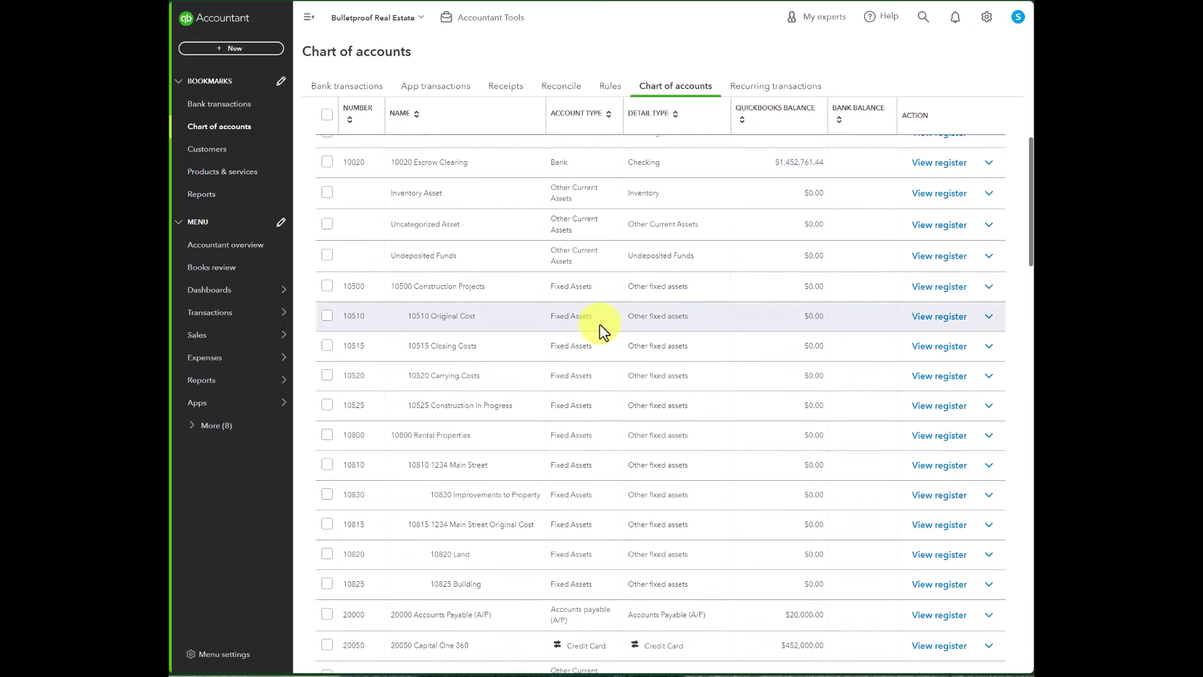
scroll(604, 332, up, 3)
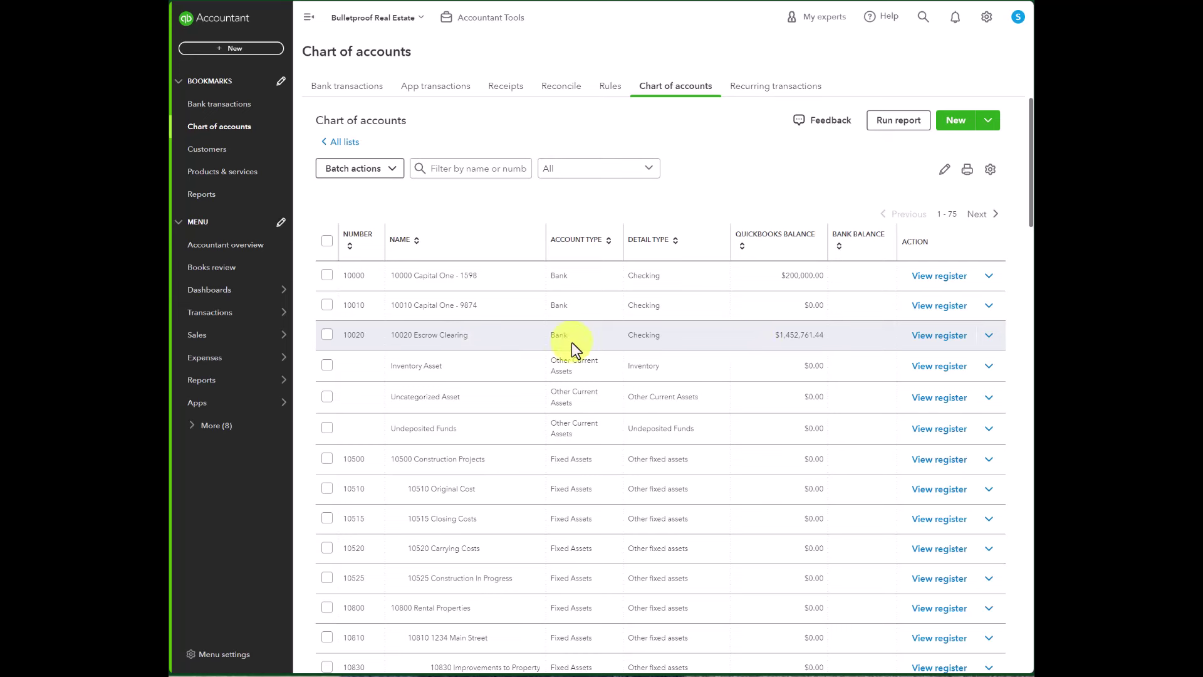
scroll(489, 343, down, 4)
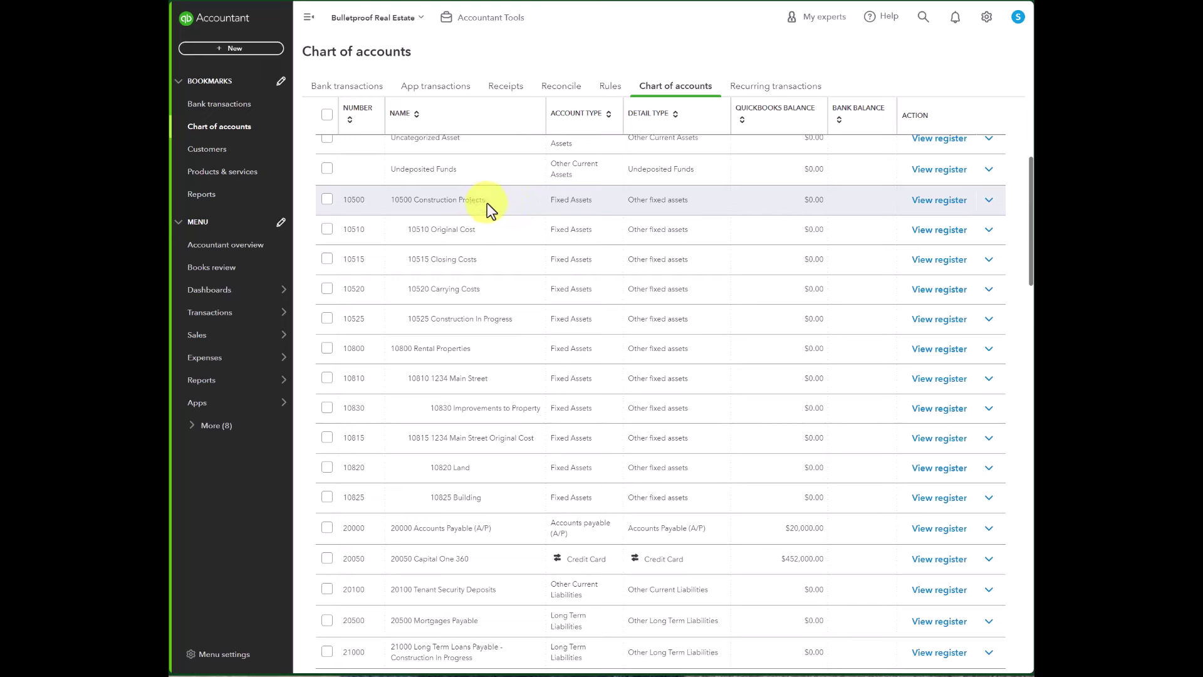
drag(479, 230, 422, 234)
click(451, 261)
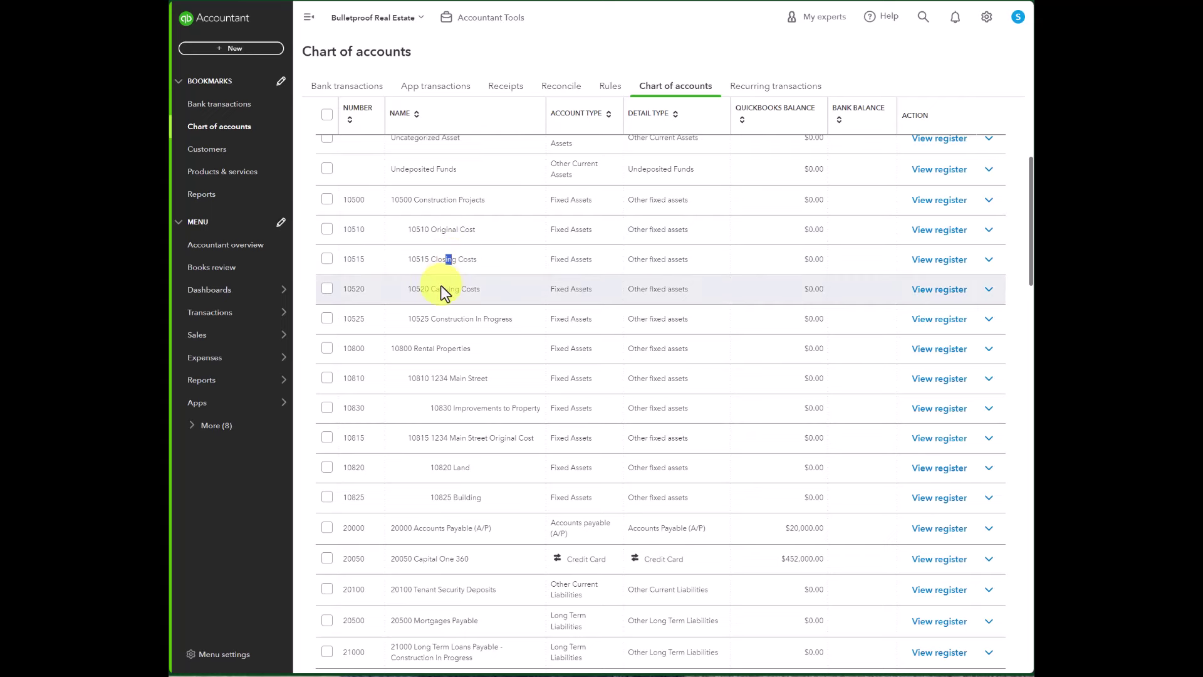
drag(443, 287, 483, 321)
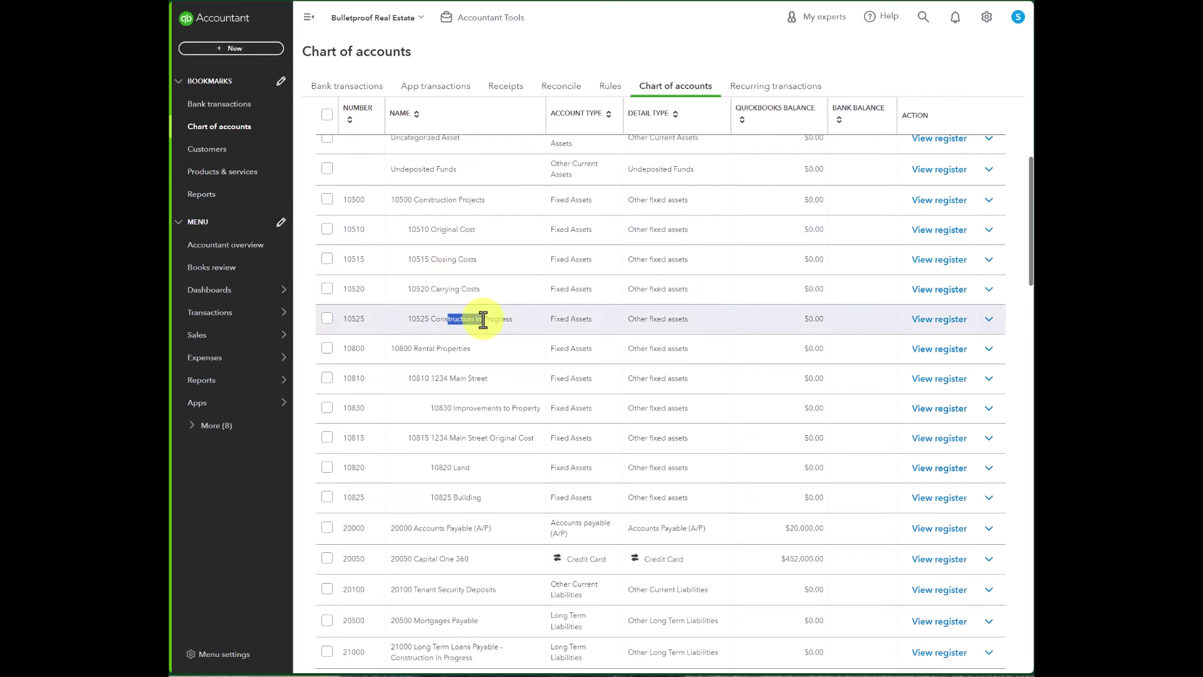
click(516, 321)
scroll(514, 316, down, 1)
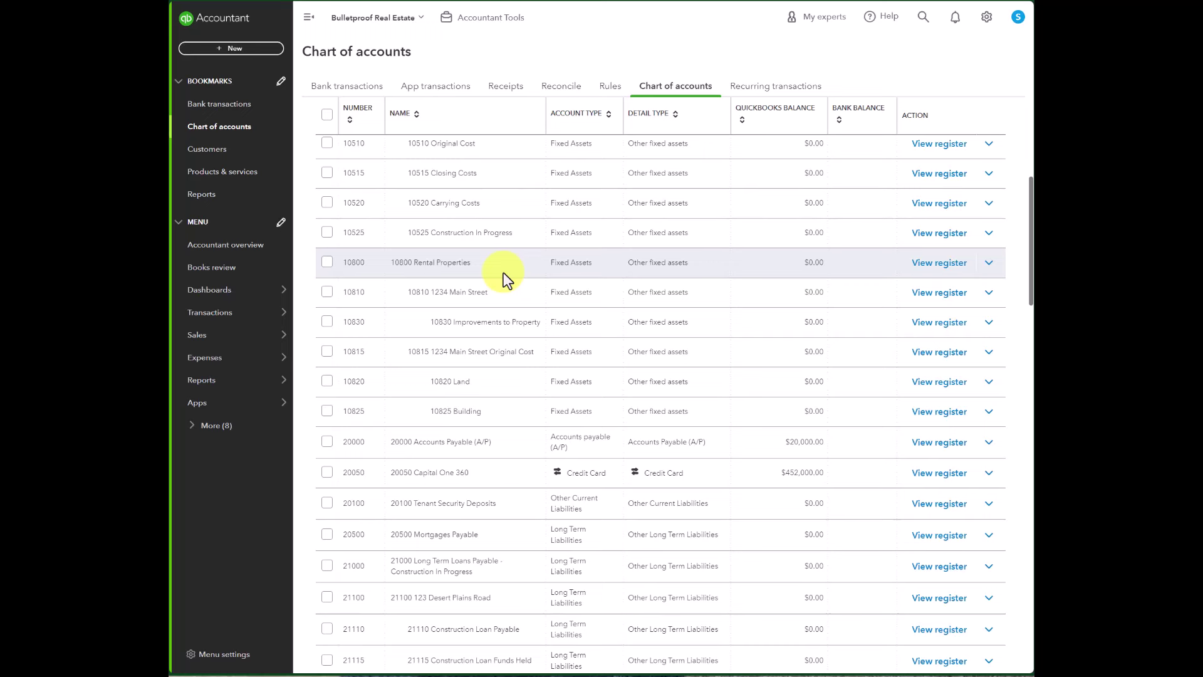
scroll(516, 273, down, 1)
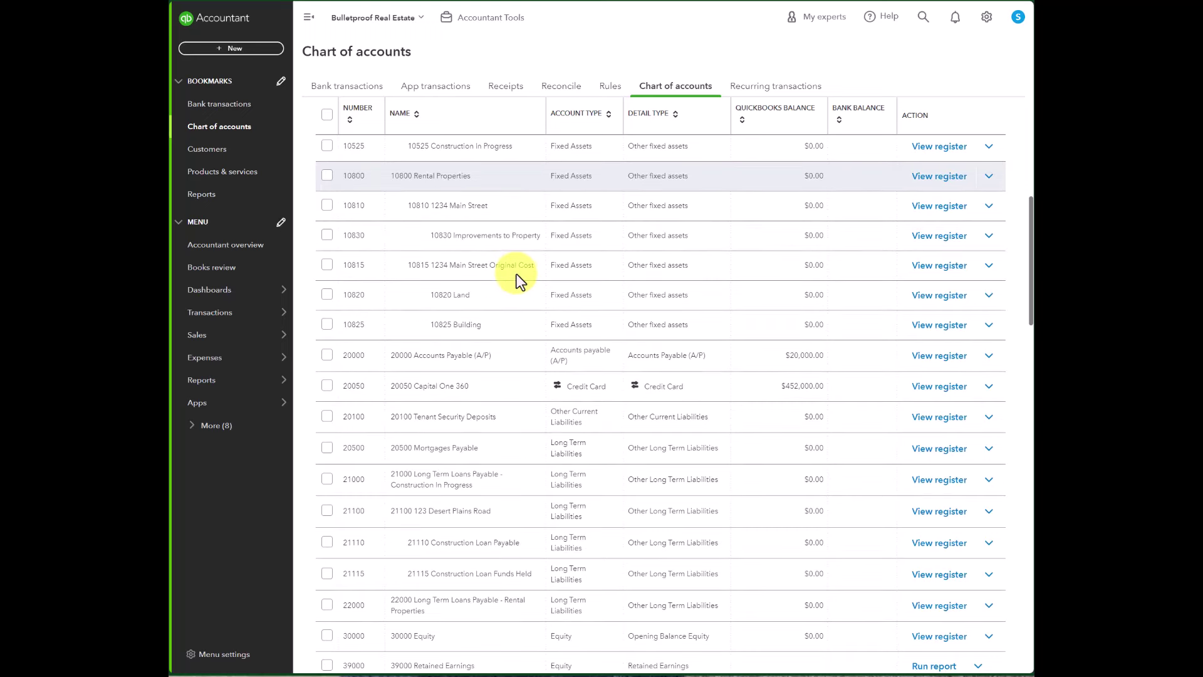
drag(456, 265, 513, 268)
click(516, 270)
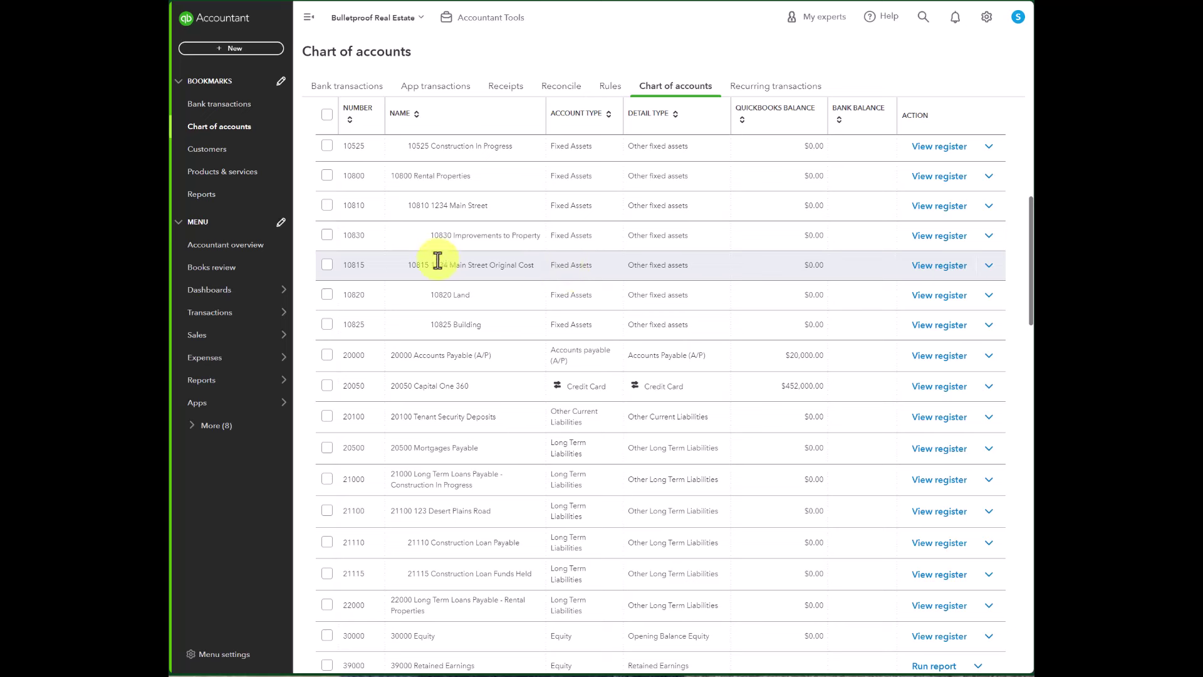
drag(432, 263, 462, 265)
click(462, 266)
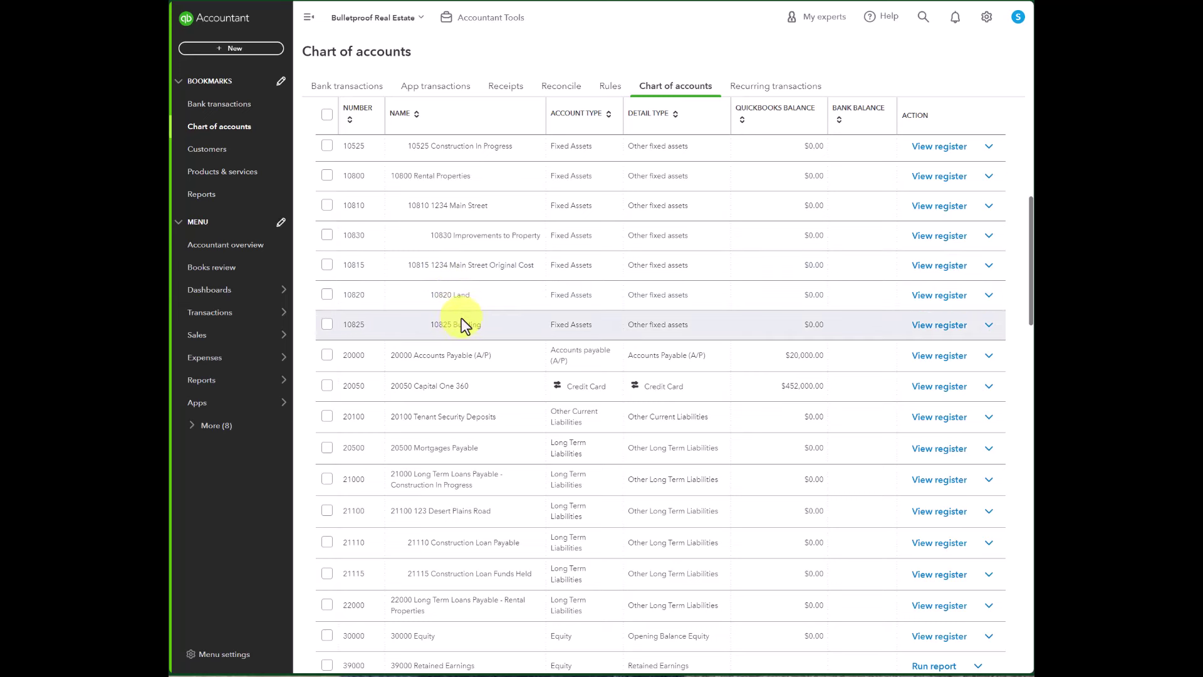
drag(460, 321, 476, 324)
scroll(585, 334, down, 3)
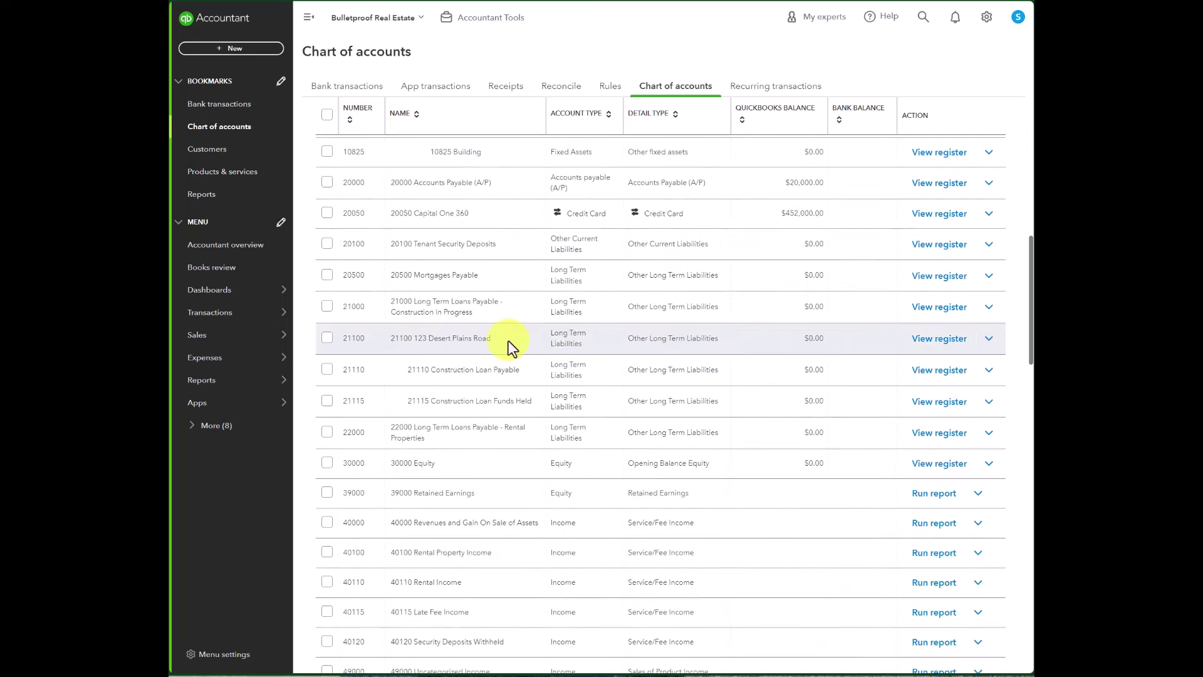
triple_click(459, 315)
click(452, 307)
scroll(475, 382, down, 1)
scroll(475, 380, down, 1)
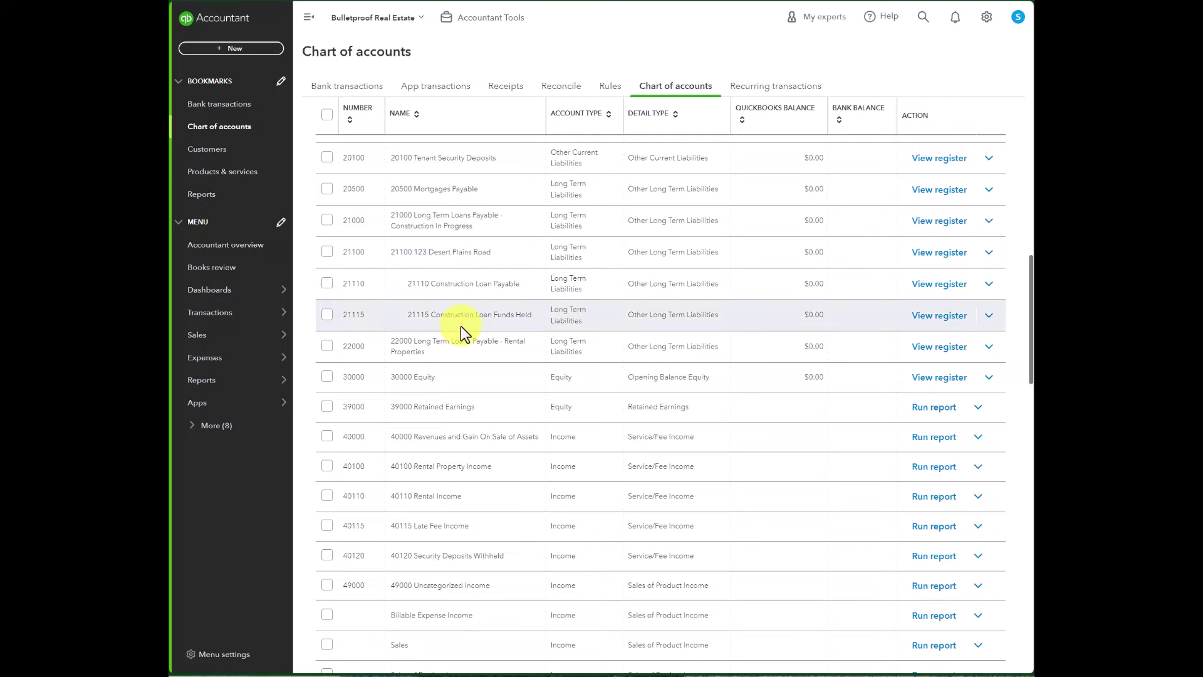
scroll(462, 317, up, 5)
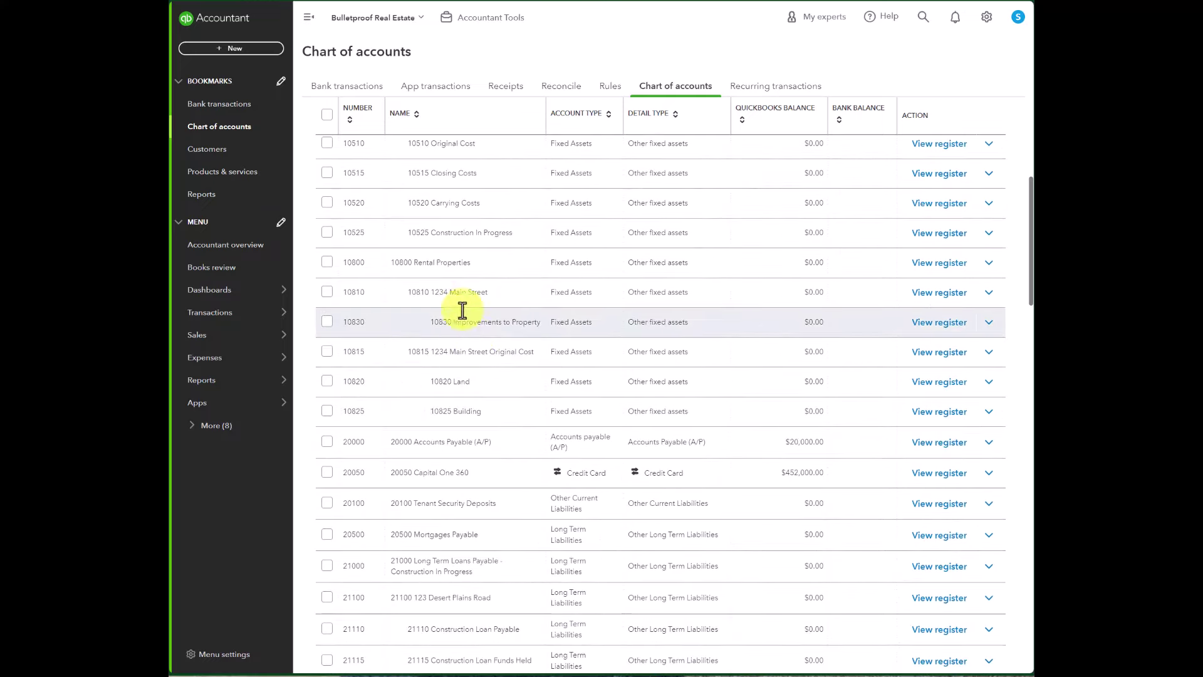
scroll(467, 301, up, 1)
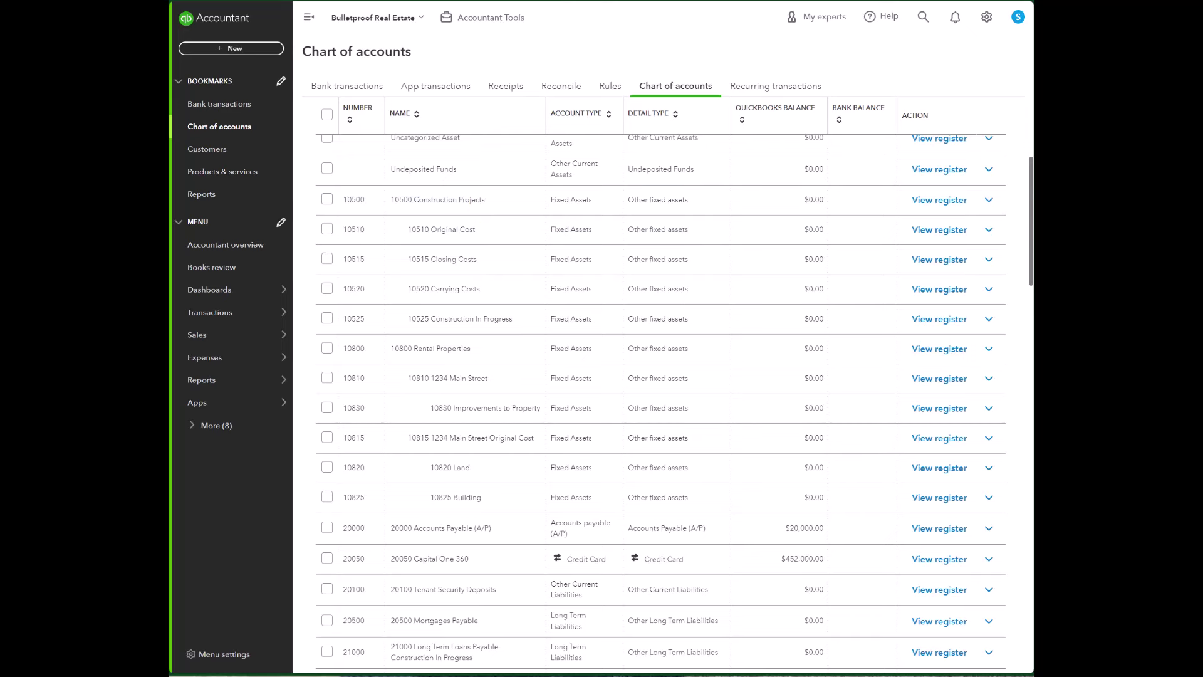
- Open Products & services and scroll past the construction items to Rental Items like Monthly Rent
click(219, 183)
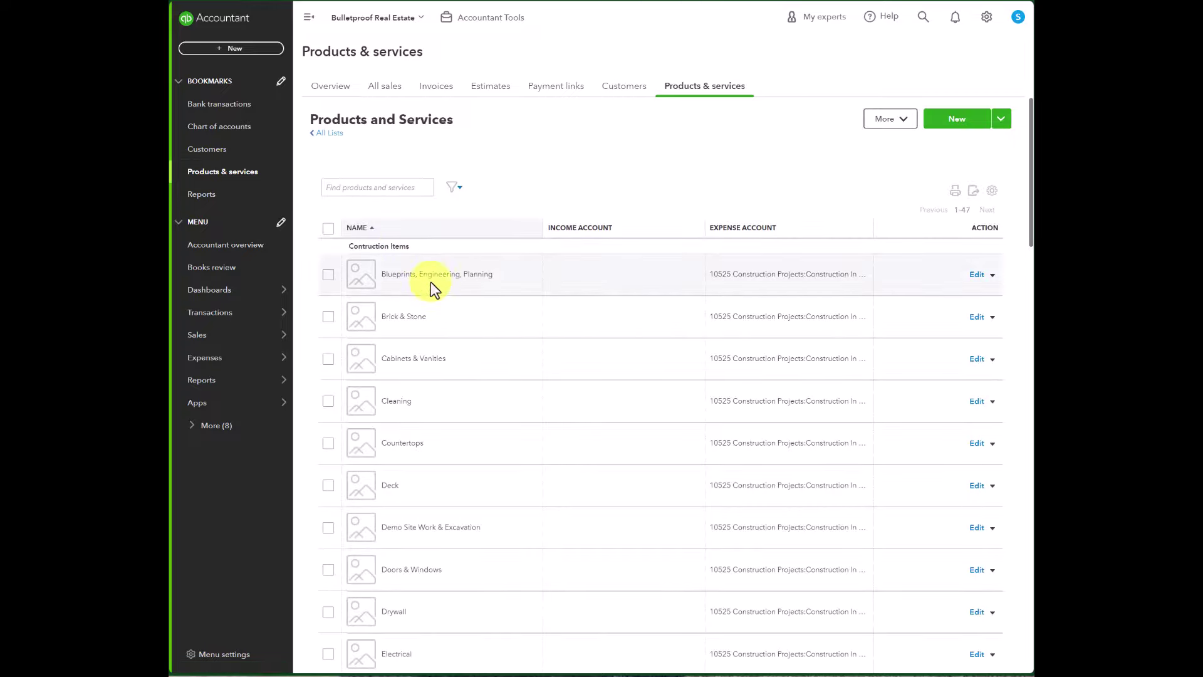
scroll(430, 285, down, 4)
scroll(434, 283, down, 10)
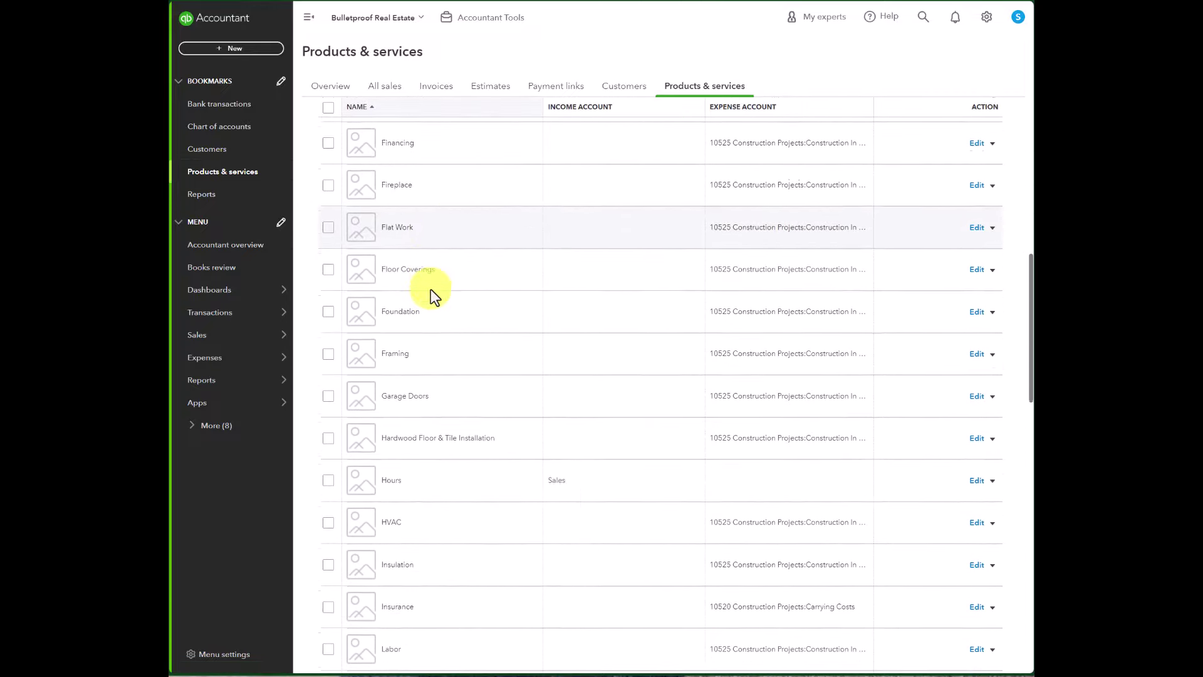
scroll(431, 288, down, 5)
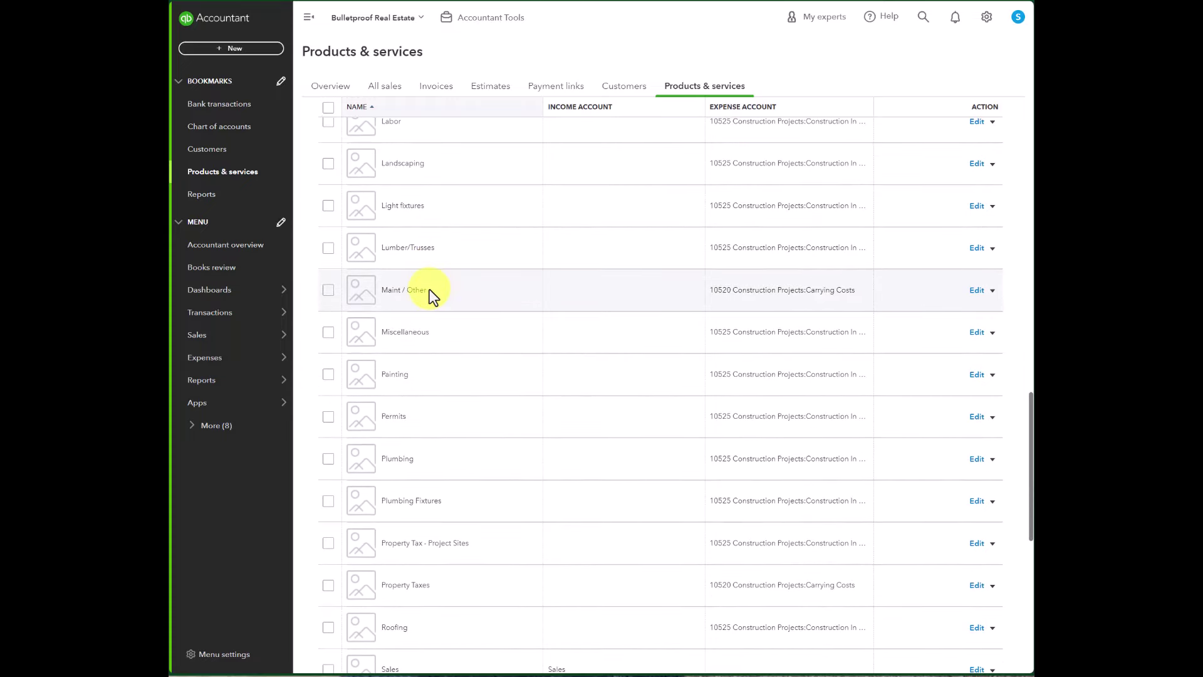
scroll(454, 317, down, 6)
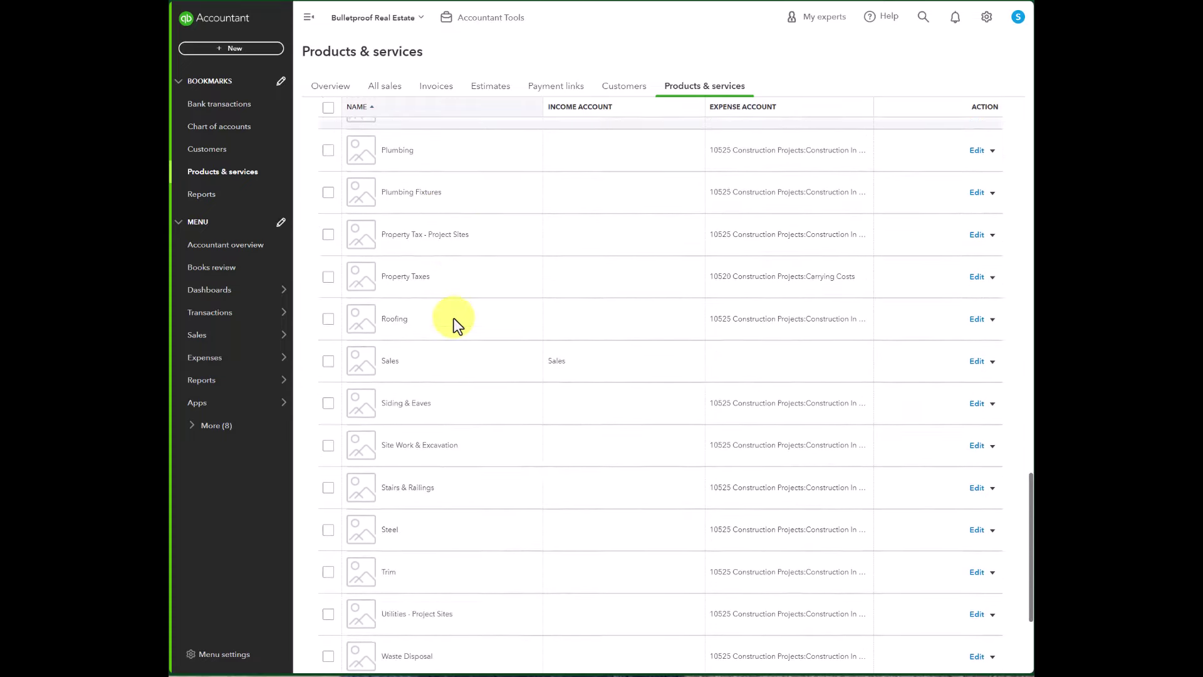
scroll(454, 319, down, 3)
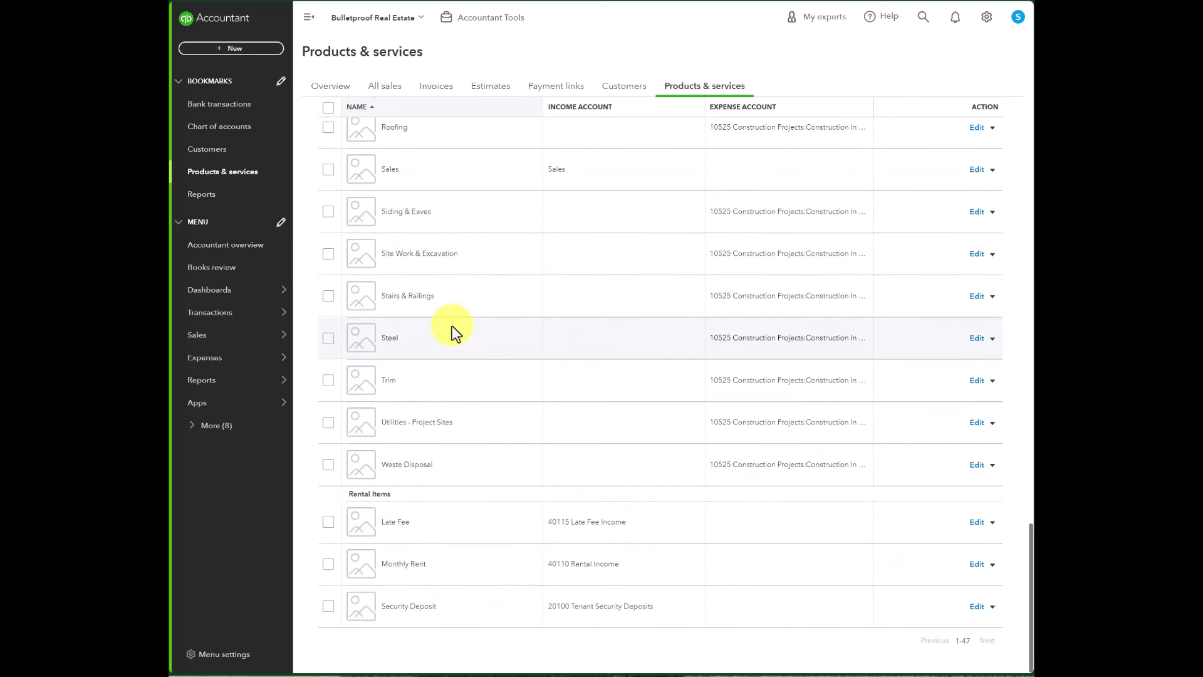